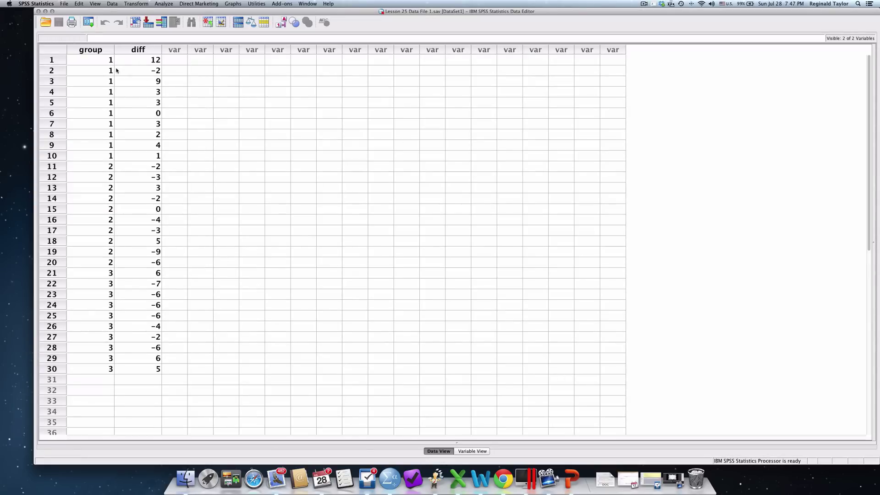
Select the group column and switch to Variable View to see the group and diff definitions.
left_click(106, 50)
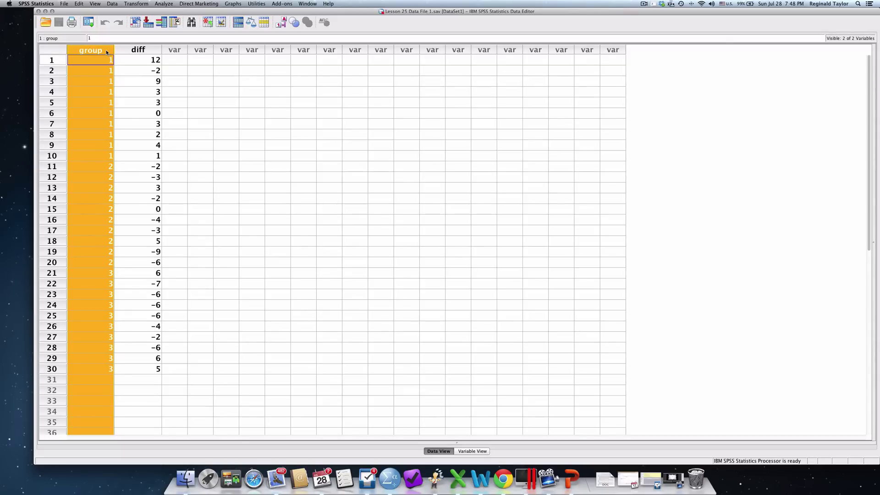
left_click(469, 451)
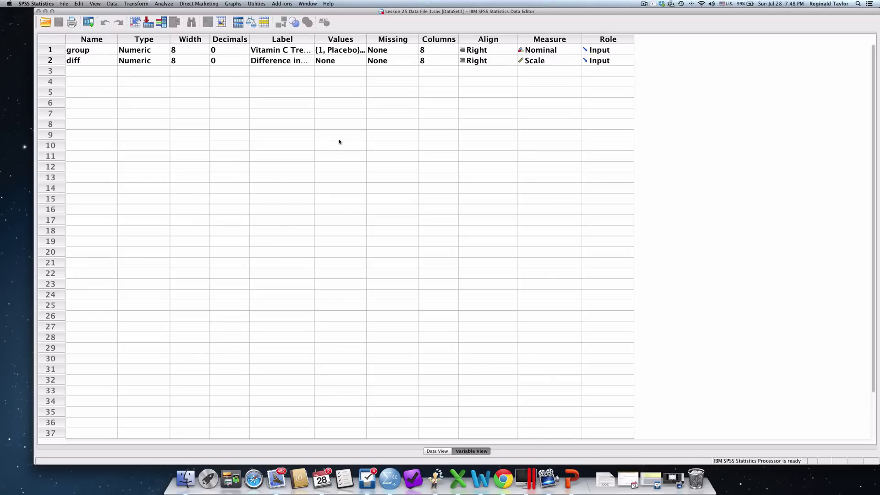
Show group's value labels: 1 = Placebo, 2 = Low Vitamin C Dose, 3 = High Vitamin C Dose.
left_click(55, 52)
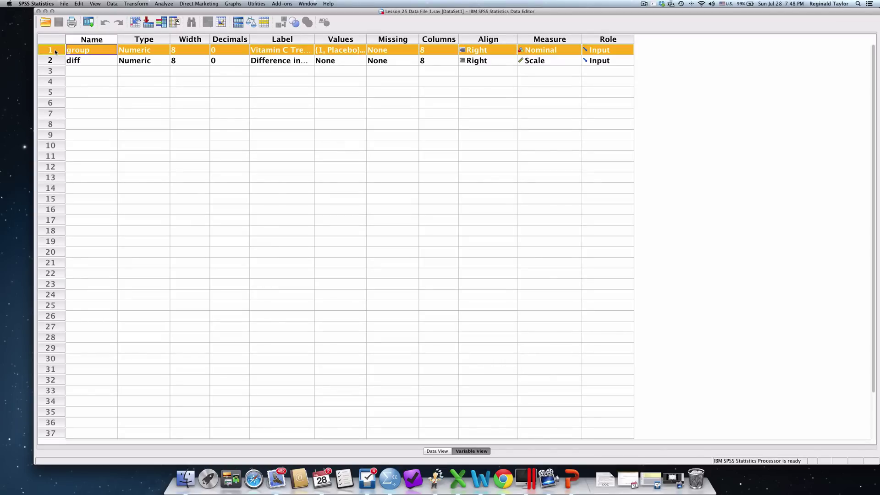
left_click(362, 51)
left_click(363, 52)
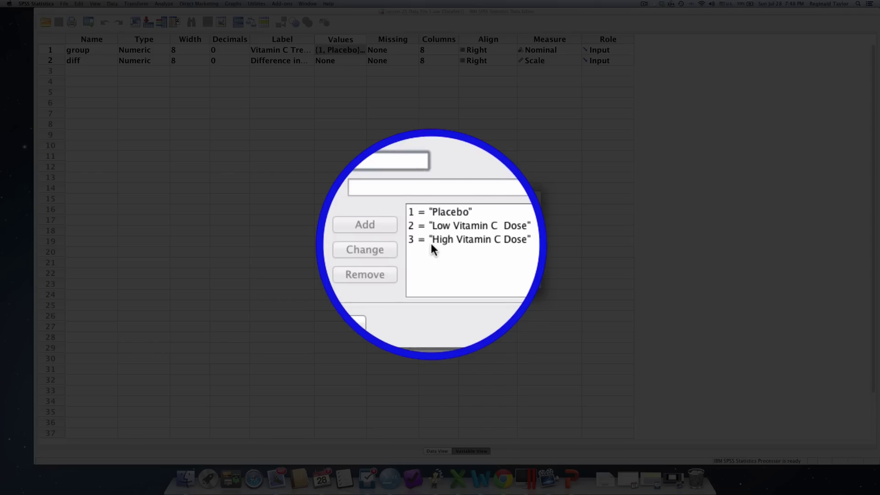
Highlight the High Vitamin C Dose label, then cancel the Value Labels dialog unchanged.
left_click(431, 244)
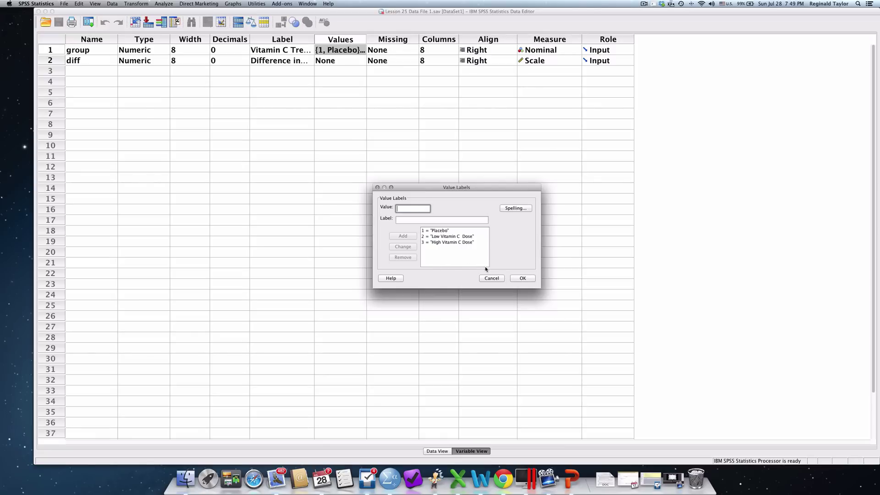
left_click(490, 278)
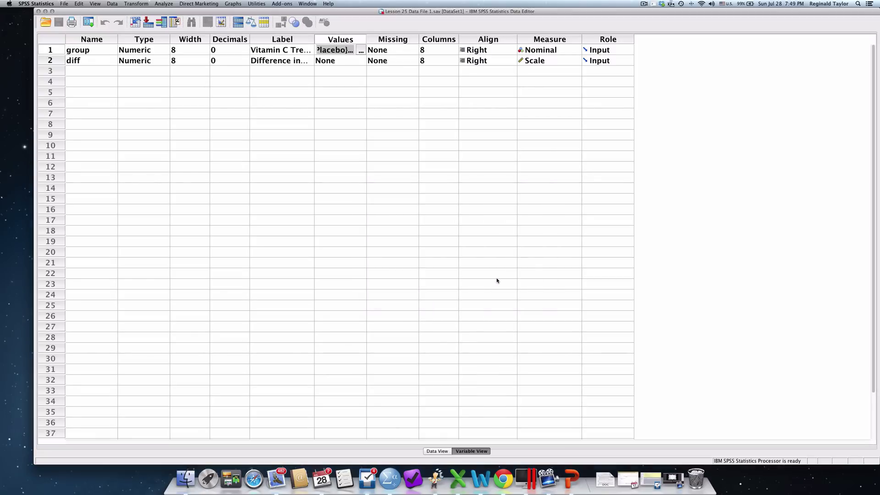
Switch back to Data View showing the 30 cases of group and diff scores.
left_click(435, 451)
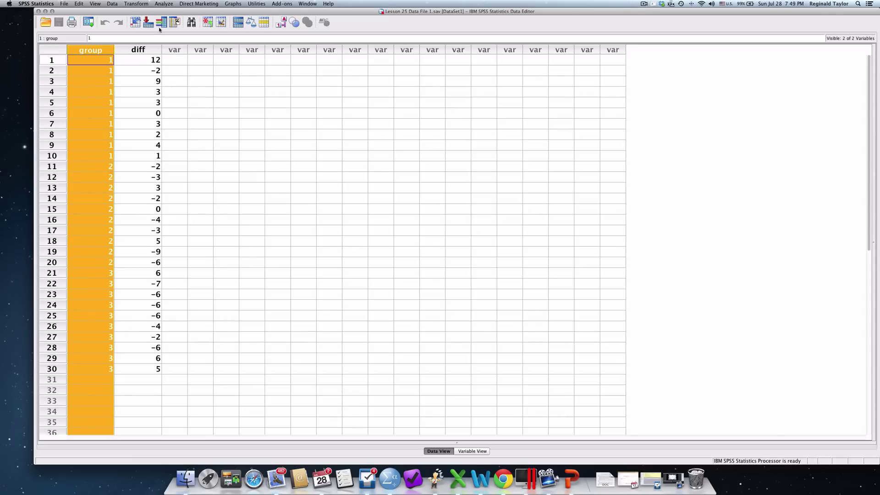
Open the Univariate dialog via Analyze > General Linear Model > Univariate.
left_click(163, 4)
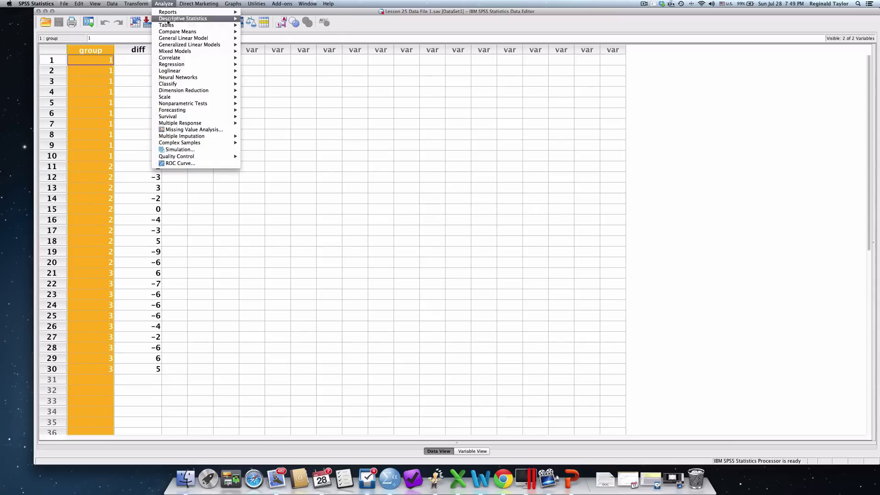
mouse_move(189, 41)
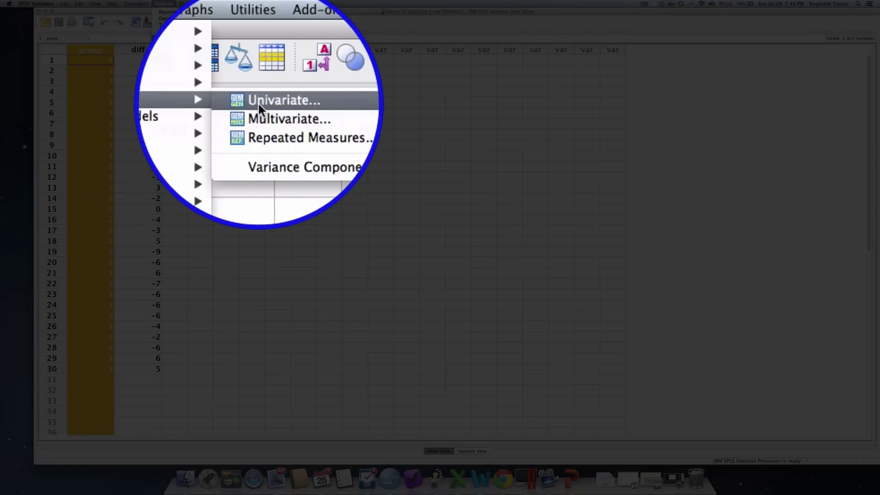
left_click(258, 102)
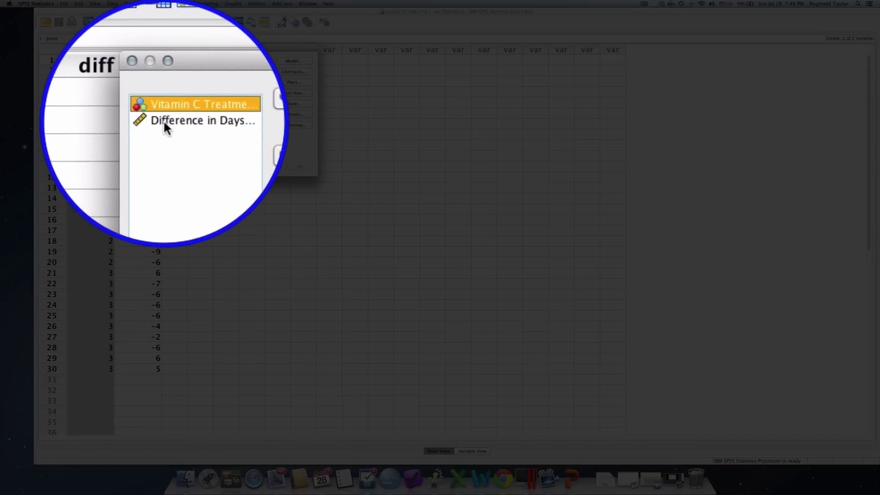
Assign Difference in Days as dependent variable and Vitamin C Treatment as fixed factor.
left_click(164, 120)
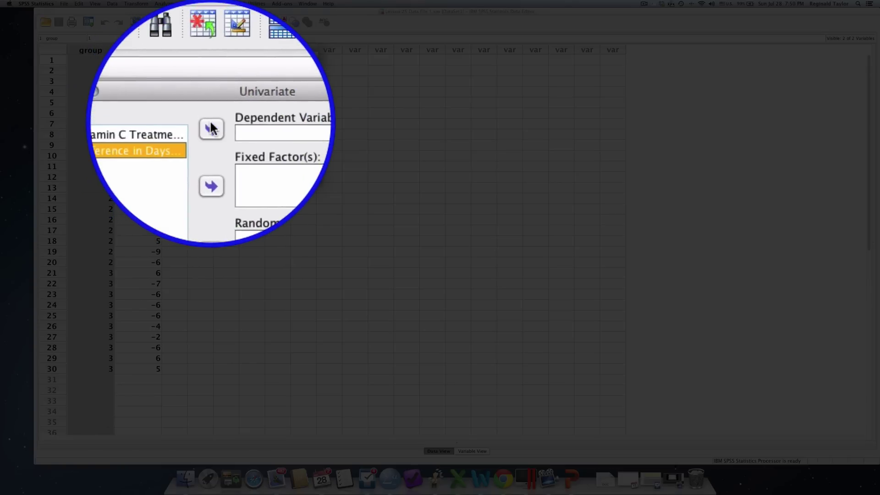
left_click(211, 129)
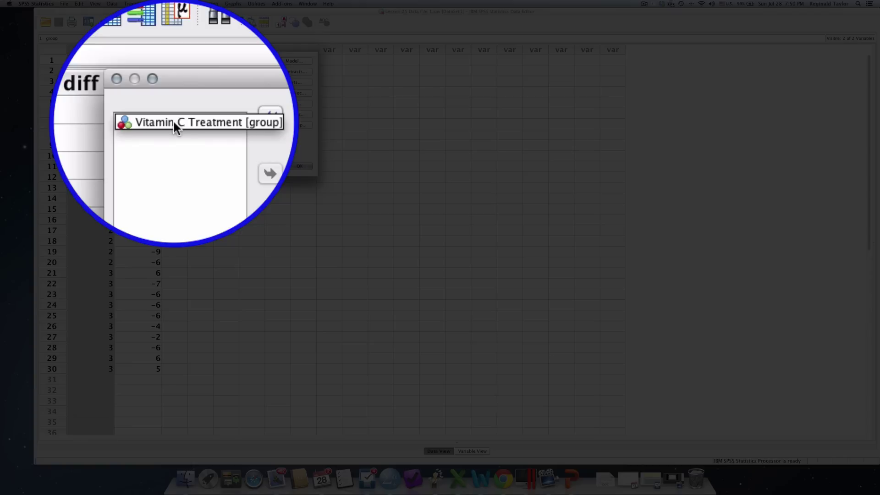
left_click(169, 120)
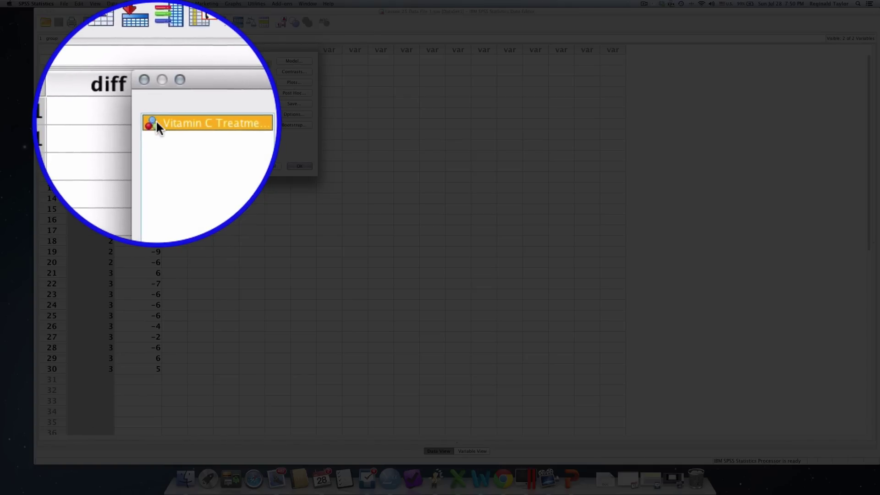
left_click(210, 127)
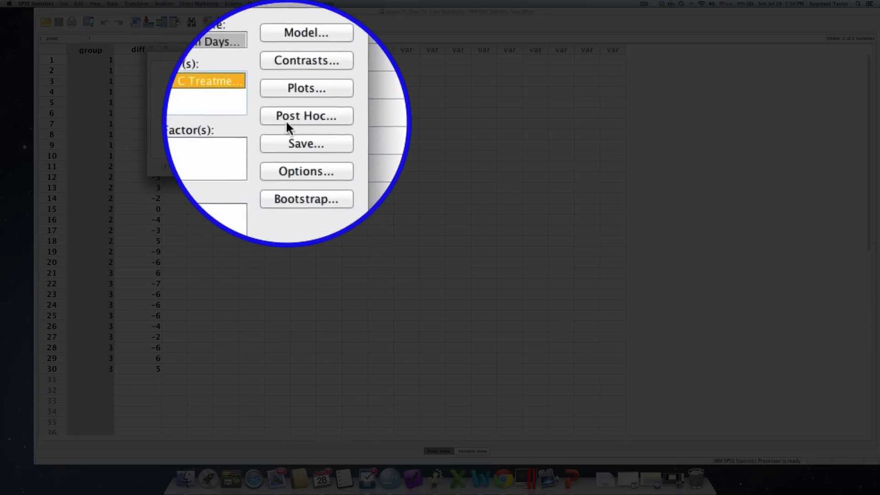
In Options, display means for (OVERALL) and request homogeneity tests, effect size estimates and descriptive statistics.
left_click(289, 126)
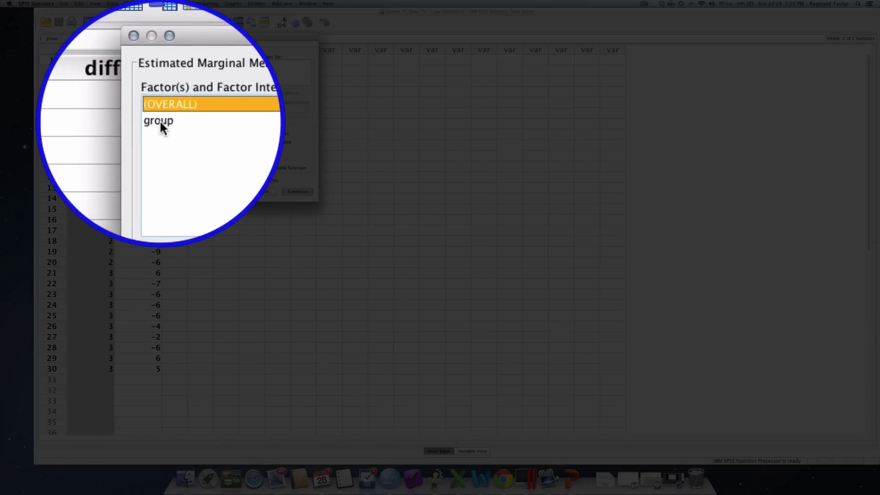
left_click(161, 122)
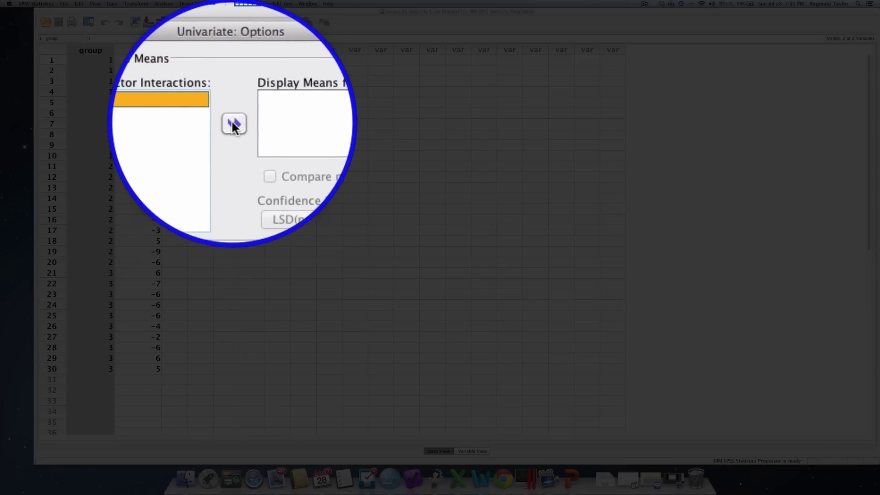
left_click(234, 124)
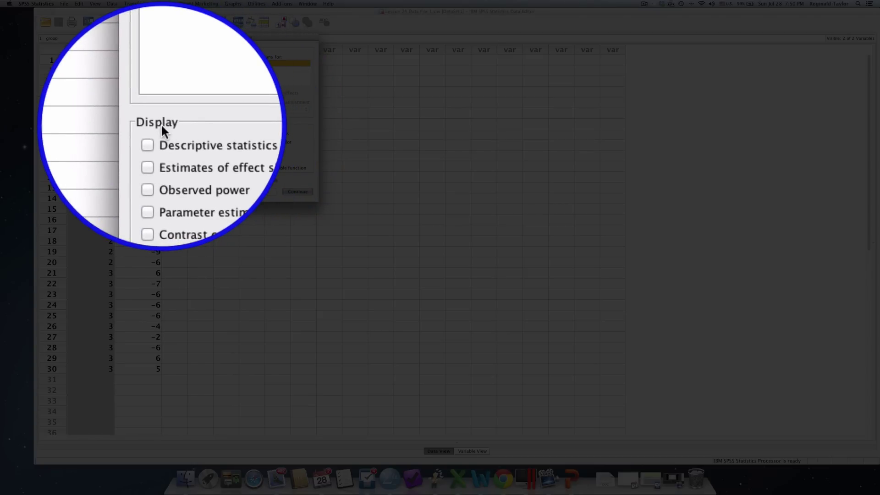
left_click(243, 130)
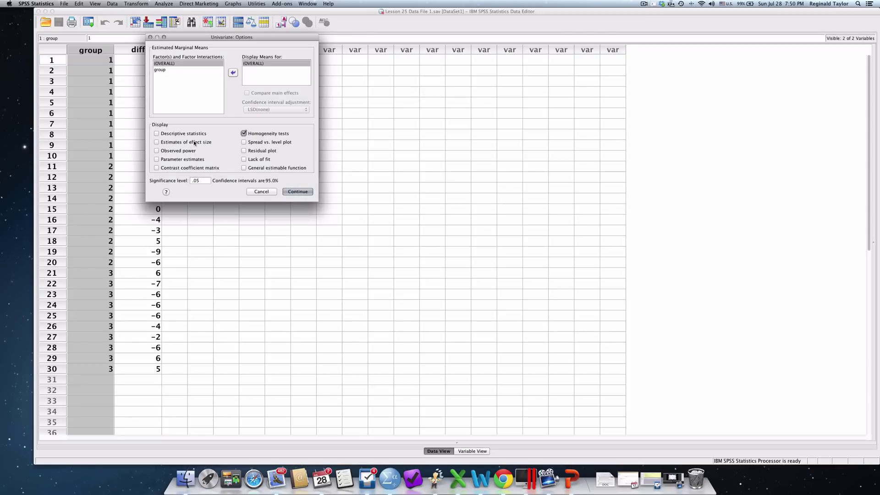
left_click(156, 143)
left_click(156, 134)
left_click(295, 192)
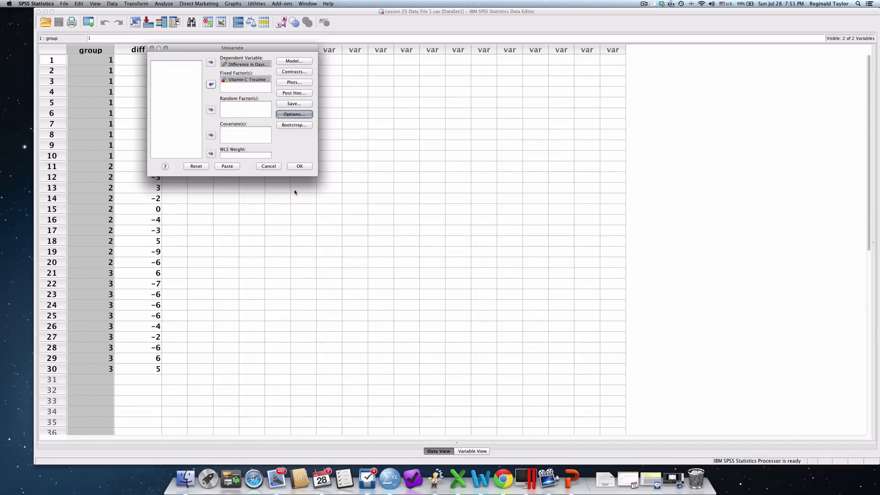
Open the Post Hoc Multiple Comparisons dialog listing group as the available factor.
left_click(292, 93)
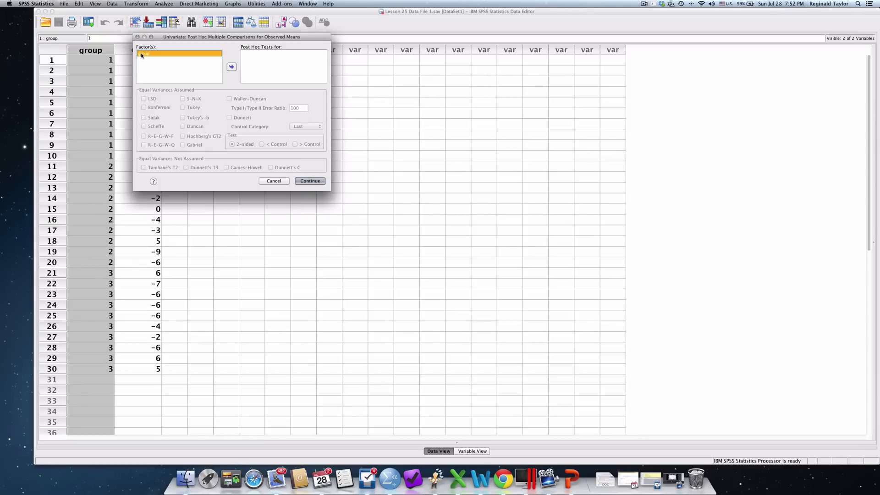
Add group to post hoc tests with Tukey, R-E-G-W-Q and Dunnett's C selected.
left_click(232, 67)
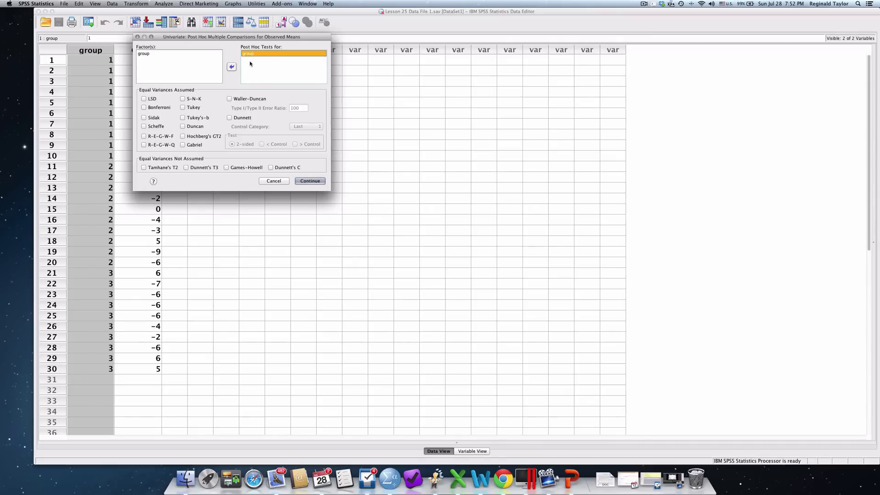
left_click(182, 107)
left_click(143, 144)
left_click(271, 168)
left_click(306, 181)
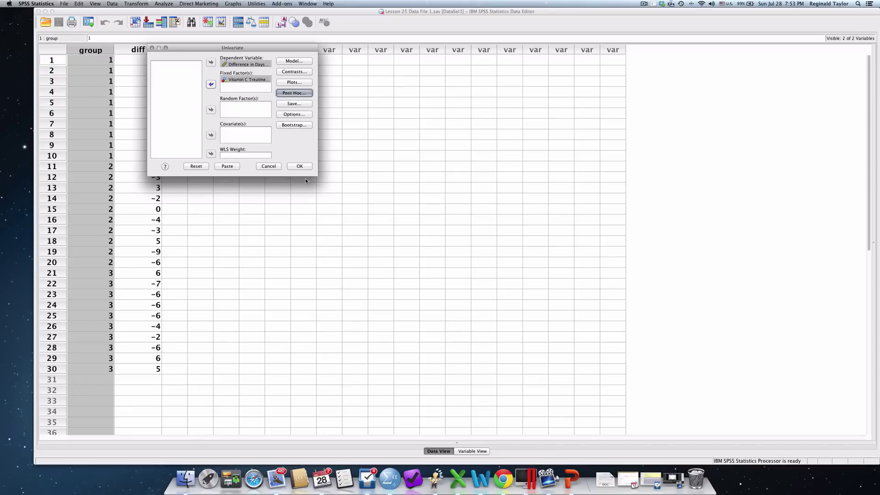
Run the ANOVA (group F = 4.836, Sig. = .016) and enlarge the Output Viewer window.
left_click(299, 166)
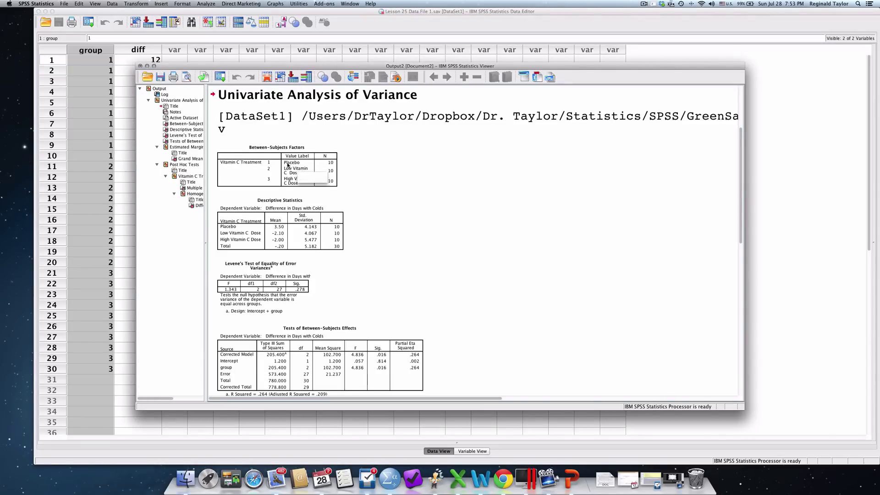
left_click_drag(743, 409, 802, 461)
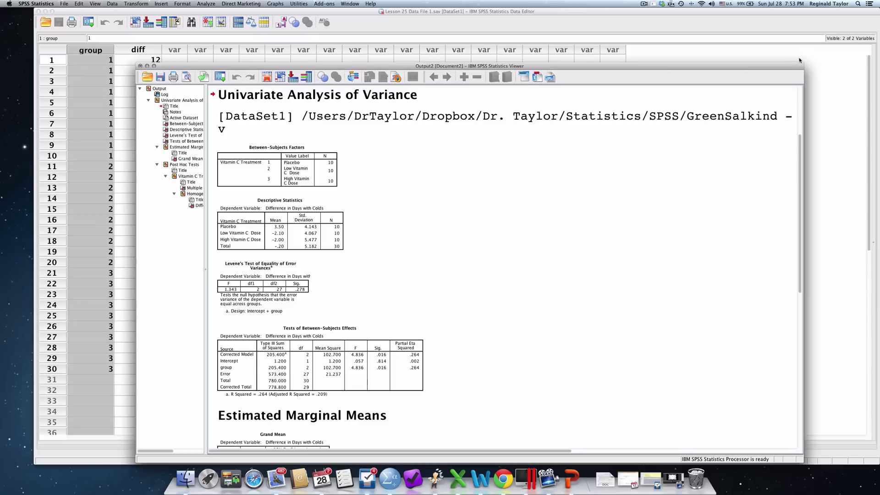
left_click_drag(801, 61, 833, 30)
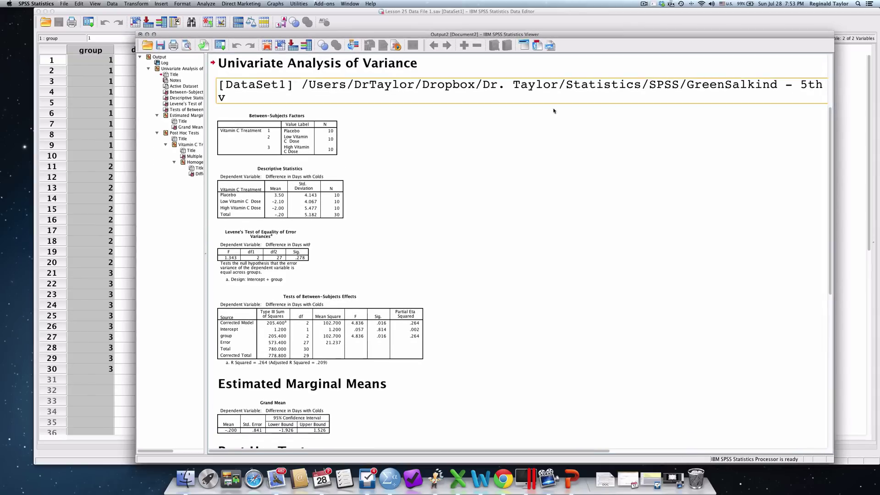